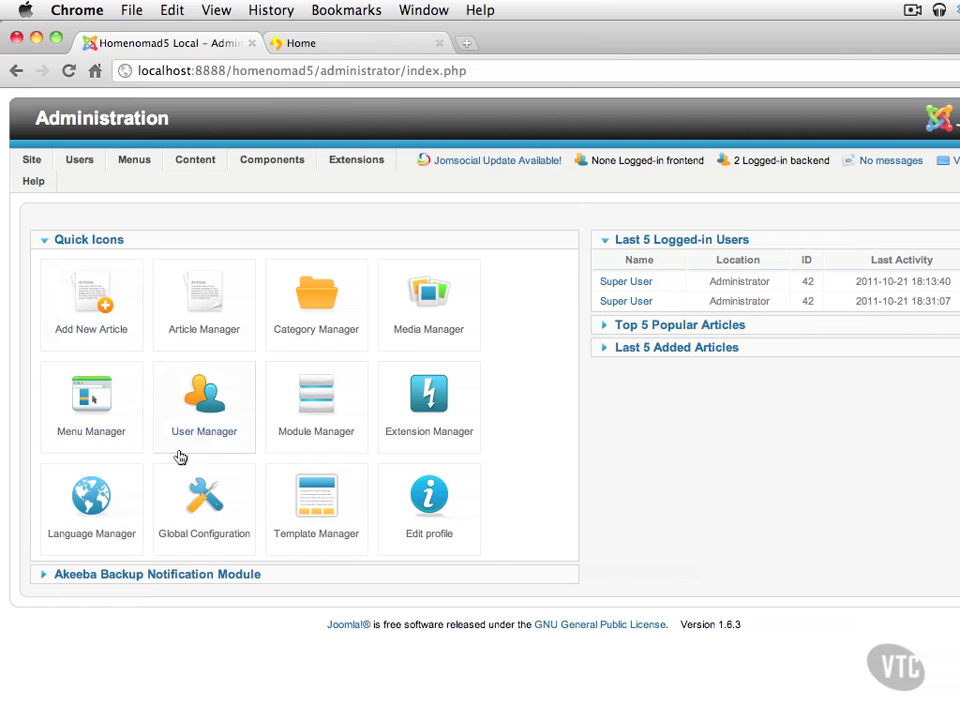
- Open the configuration settings of the JomSocial component
{"action": "left_click", "coordinate": [268, 163]}
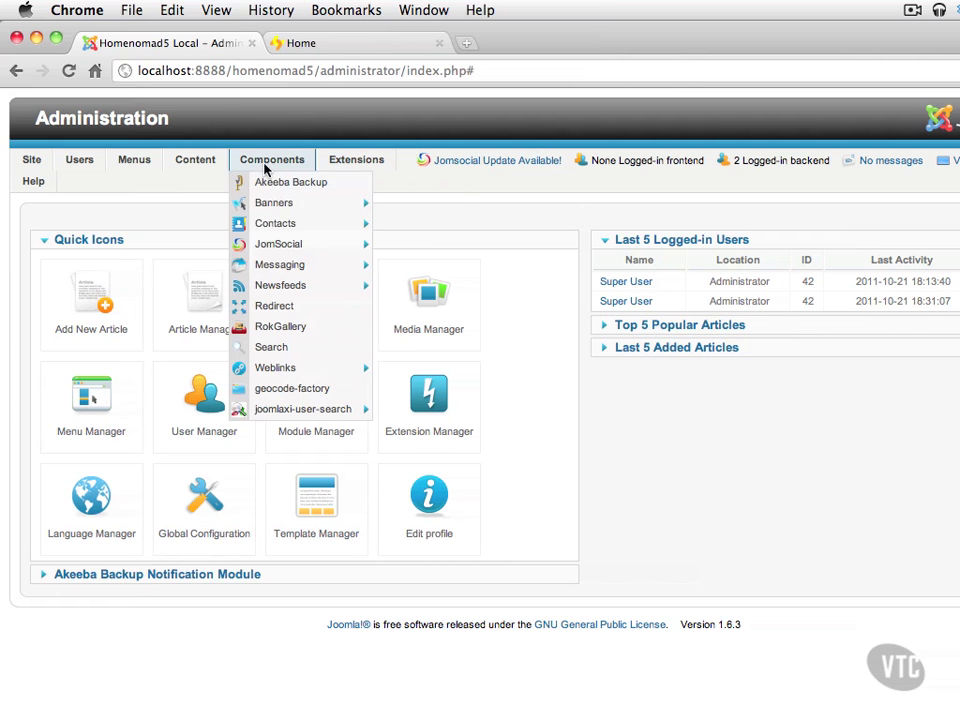
{"action": "left_click", "coordinate": [282, 246]}
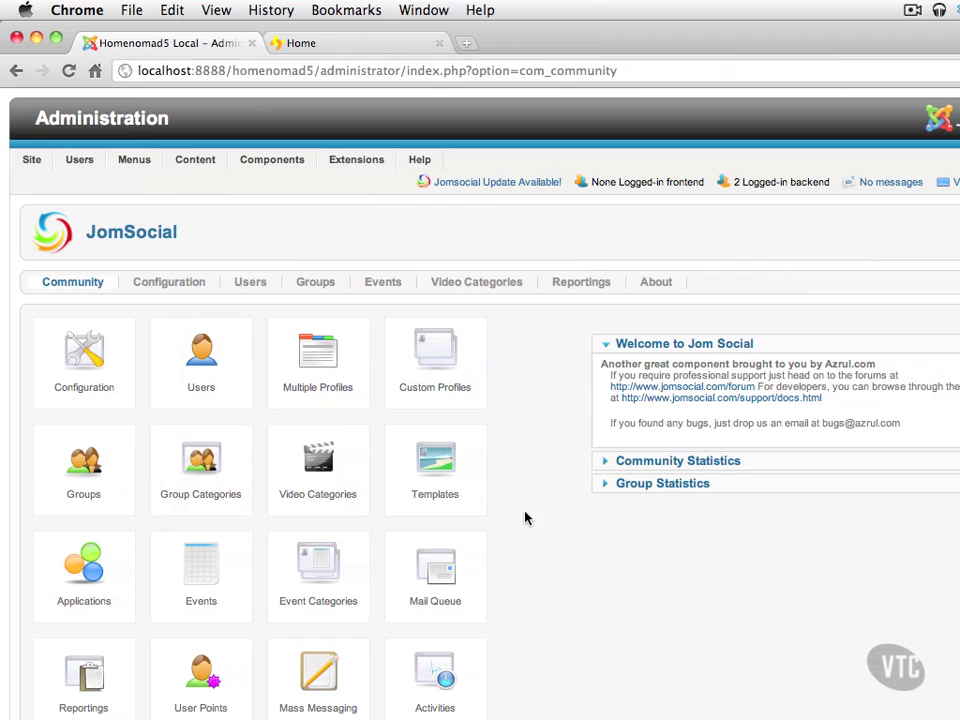
{"action": "left_click", "coordinate": [185, 286]}
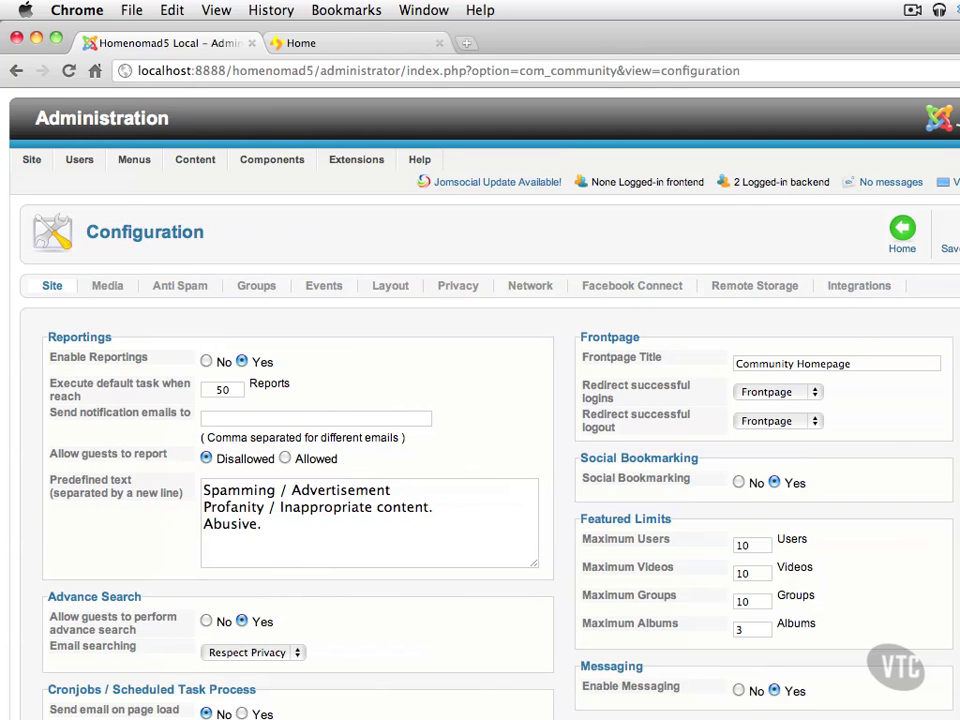
- Examine the Site settings for reportings, advance search, scheduled tasks, registrations, activity privacy and likes rating
{"action": "scroll", "coordinate": [480, 400], "scroll_direction": "down", "scroll_amount": 1}
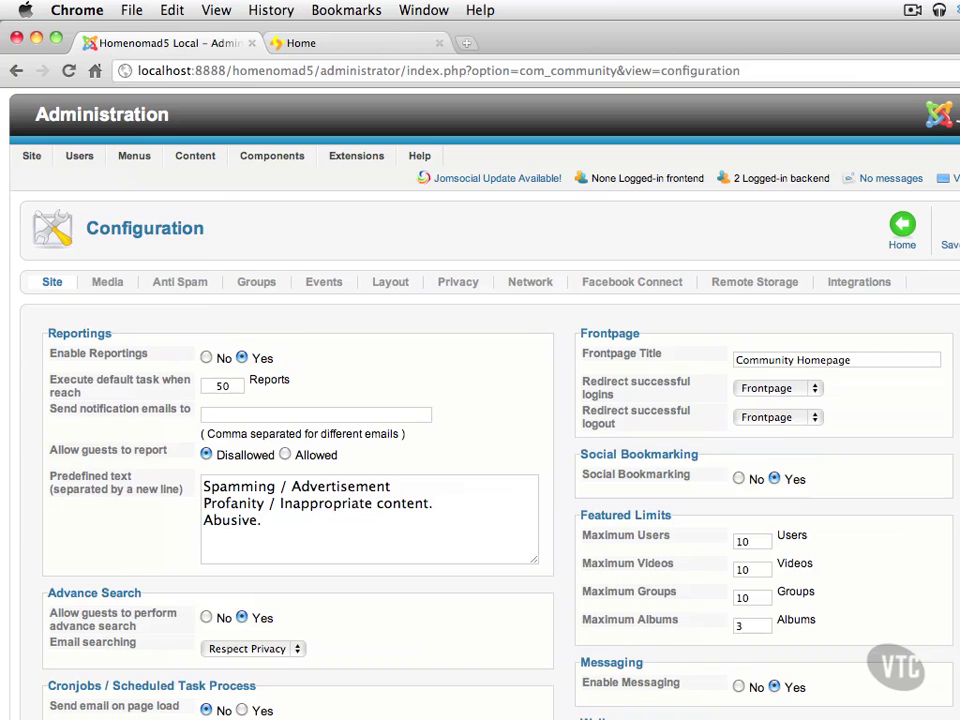
{"action": "scroll", "coordinate": [480, 400], "scroll_direction": "down", "scroll_amount": 5}
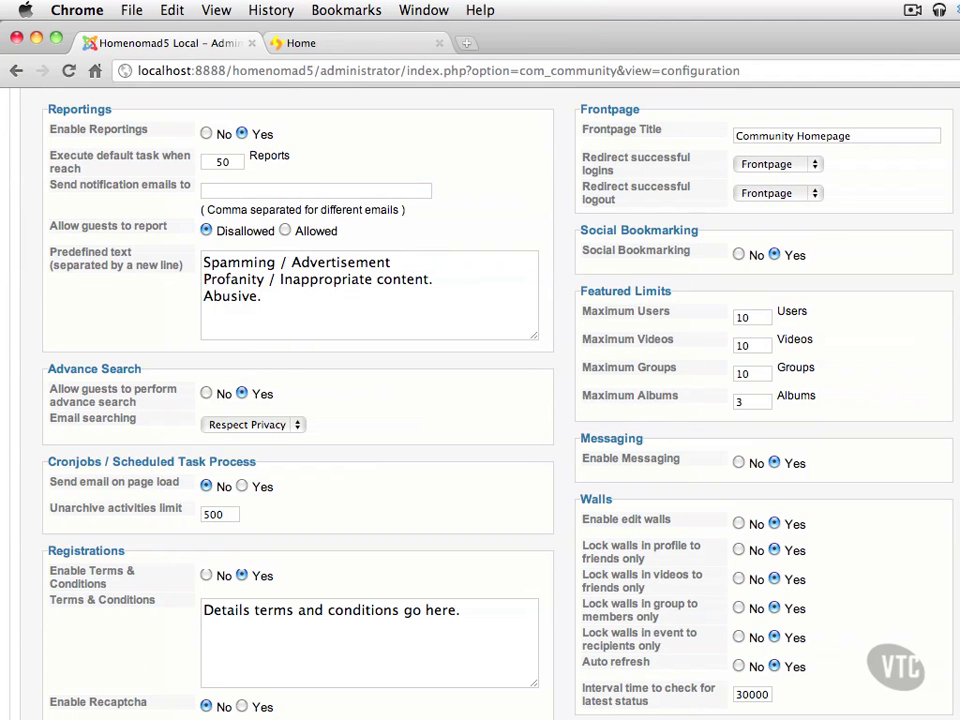
{"action": "scroll", "coordinate": [480, 400], "scroll_direction": "down", "scroll_amount": 5}
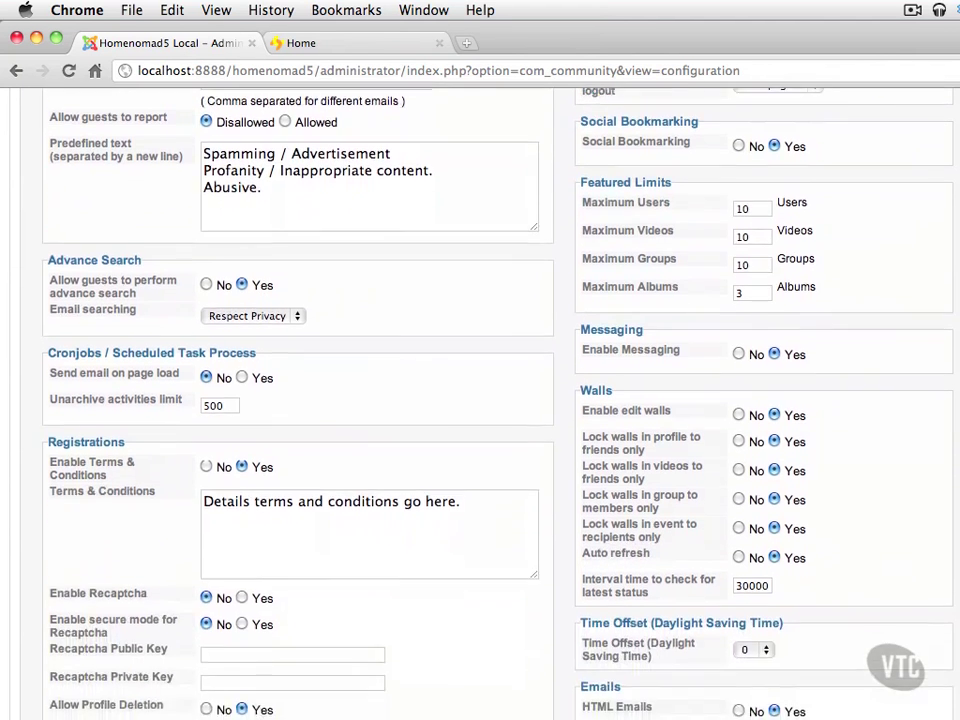
{"action": "scroll", "coordinate": [480, 400], "scroll_direction": "down", "scroll_amount": 1}
{"action": "scroll", "coordinate": [480, 400], "scroll_direction": "up", "scroll_amount": 3}
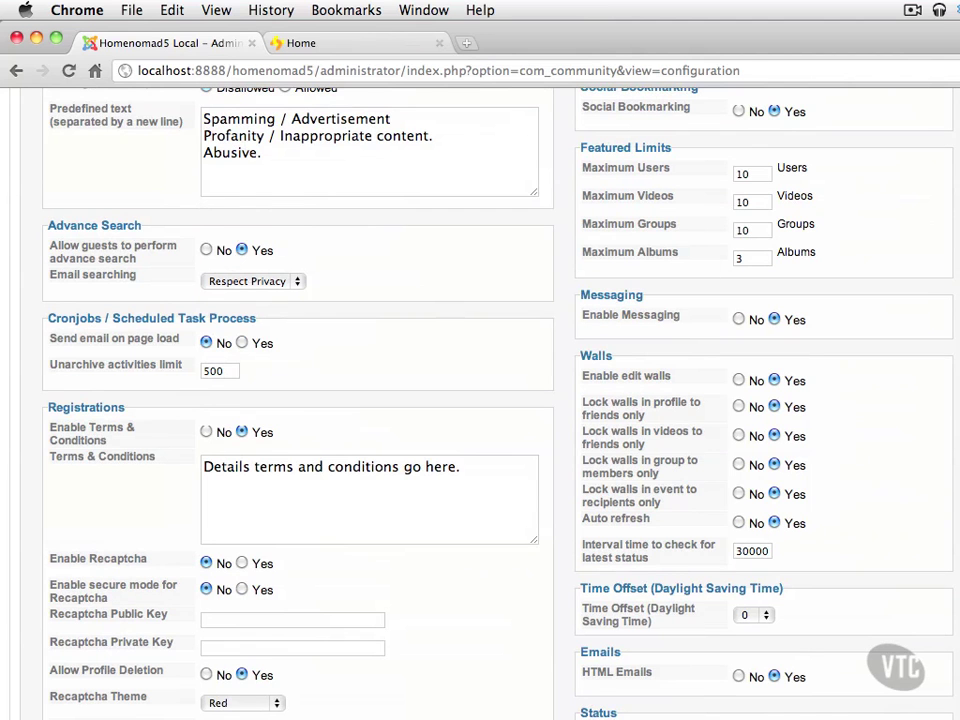
{"action": "scroll", "coordinate": [480, 400], "scroll_direction": "down", "scroll_amount": 5}
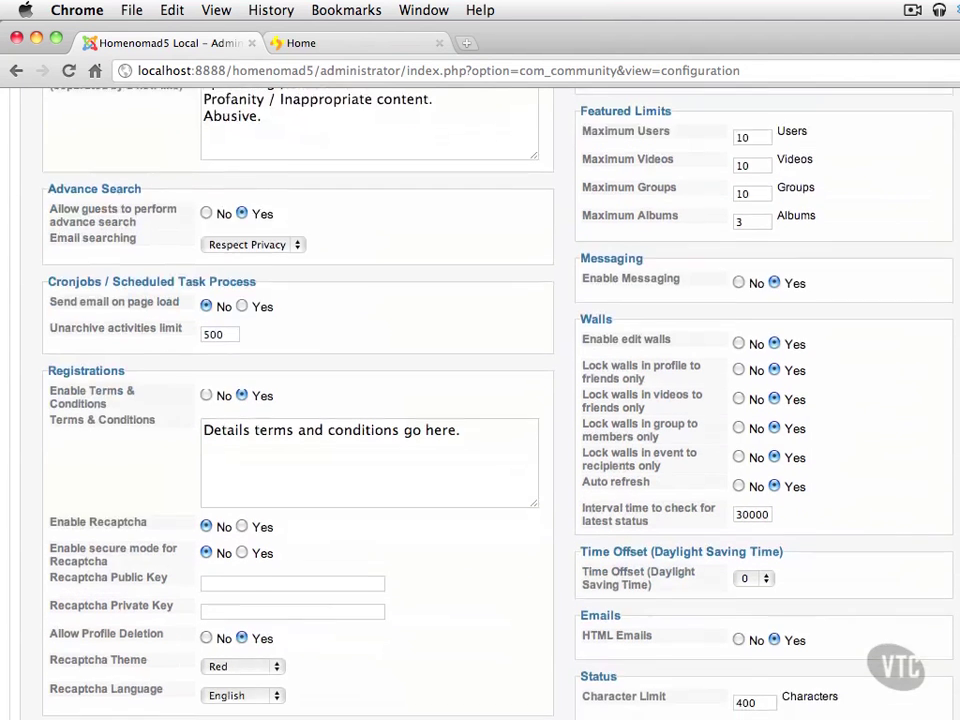
{"action": "scroll", "coordinate": [480, 400], "scroll_direction": "down", "scroll_amount": 3}
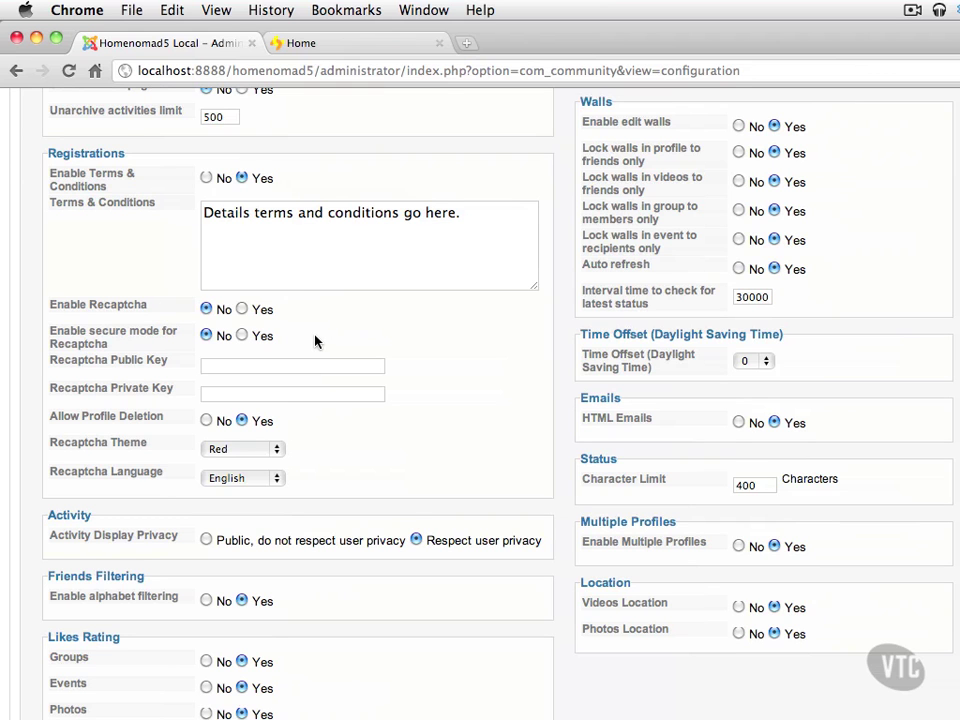
{"action": "scroll", "coordinate": [480, 400], "scroll_direction": "down", "scroll_amount": 3}
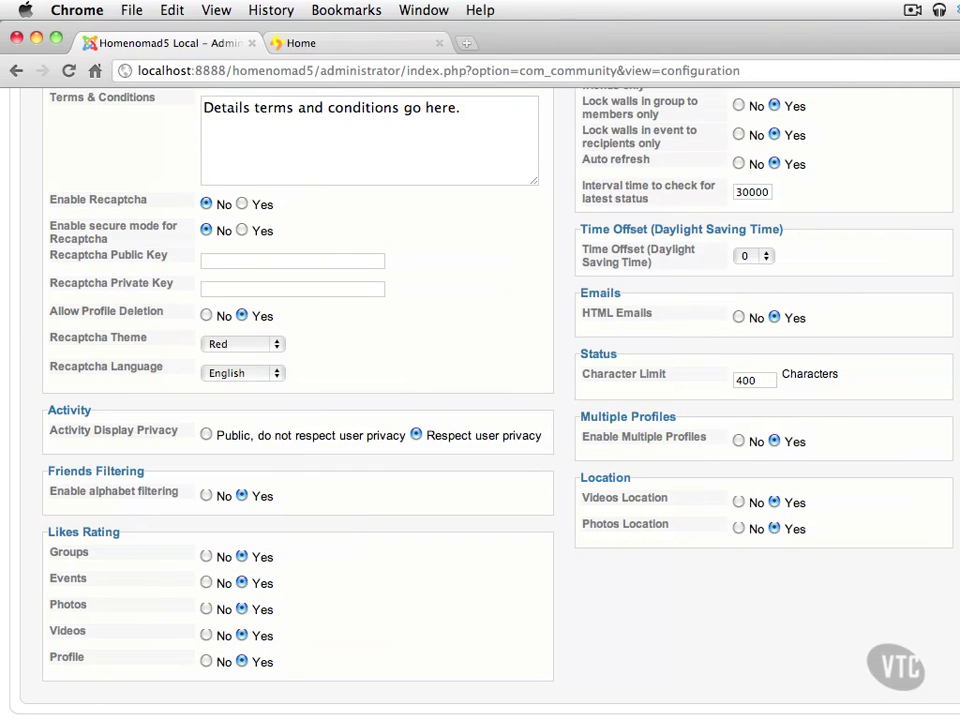
{"action": "scroll", "coordinate": [480, 400], "scroll_direction": "up", "scroll_amount": 10}
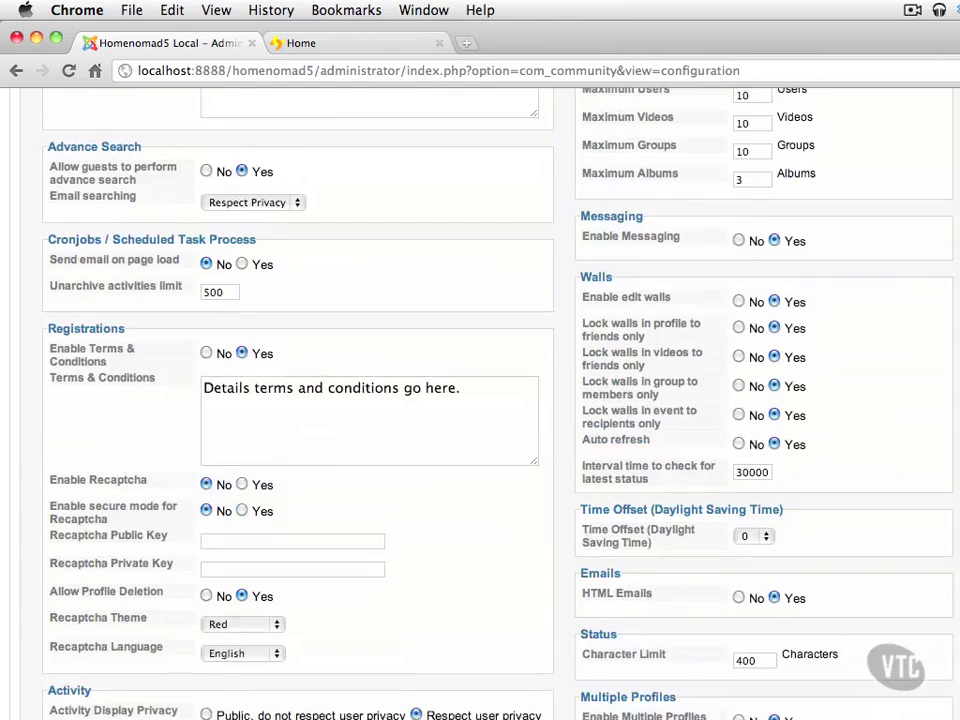
{"action": "scroll", "coordinate": [480, 400], "scroll_direction": "up", "scroll_amount": 1}
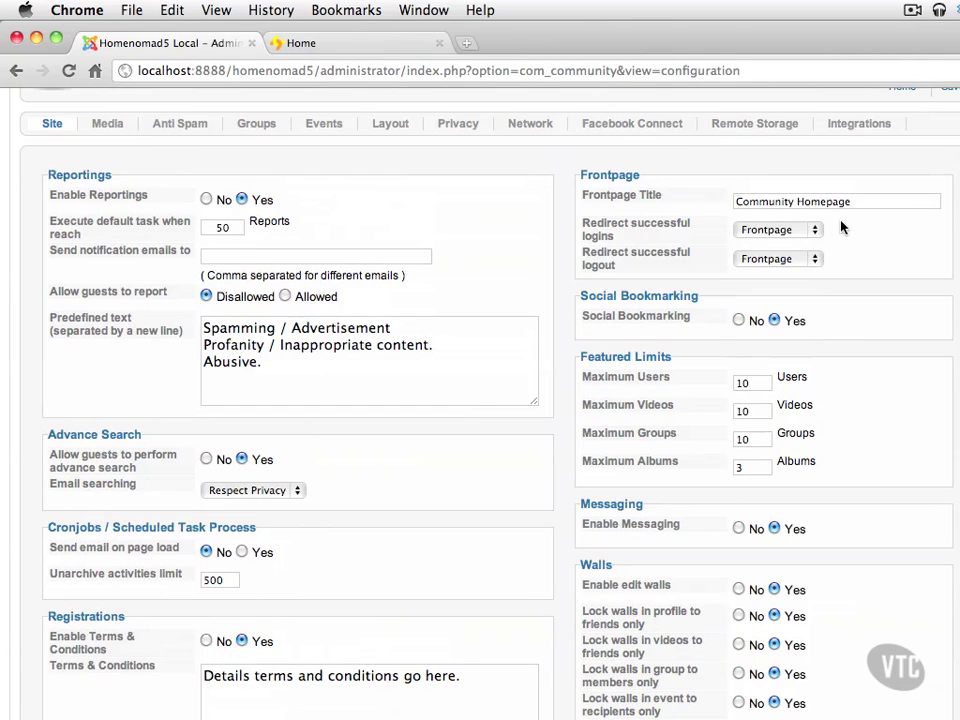
- Check which pages are offered for redirecting successful logins and keep Frontpage
{"action": "mouse_move", "coordinate": [670, 249]}
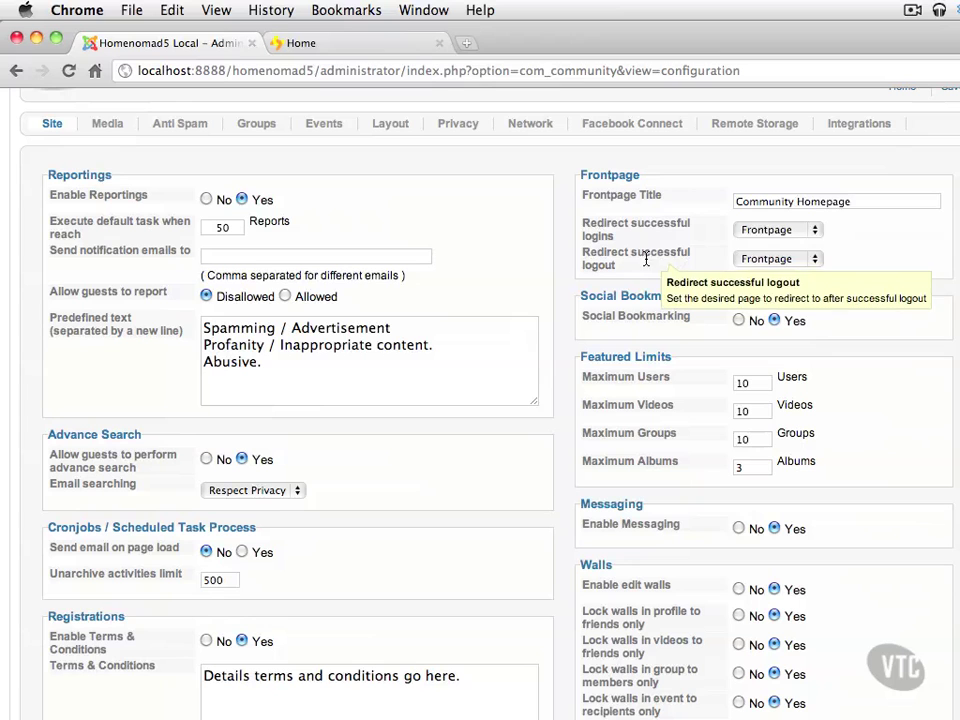
{"action": "left_click", "coordinate": [810, 232]}
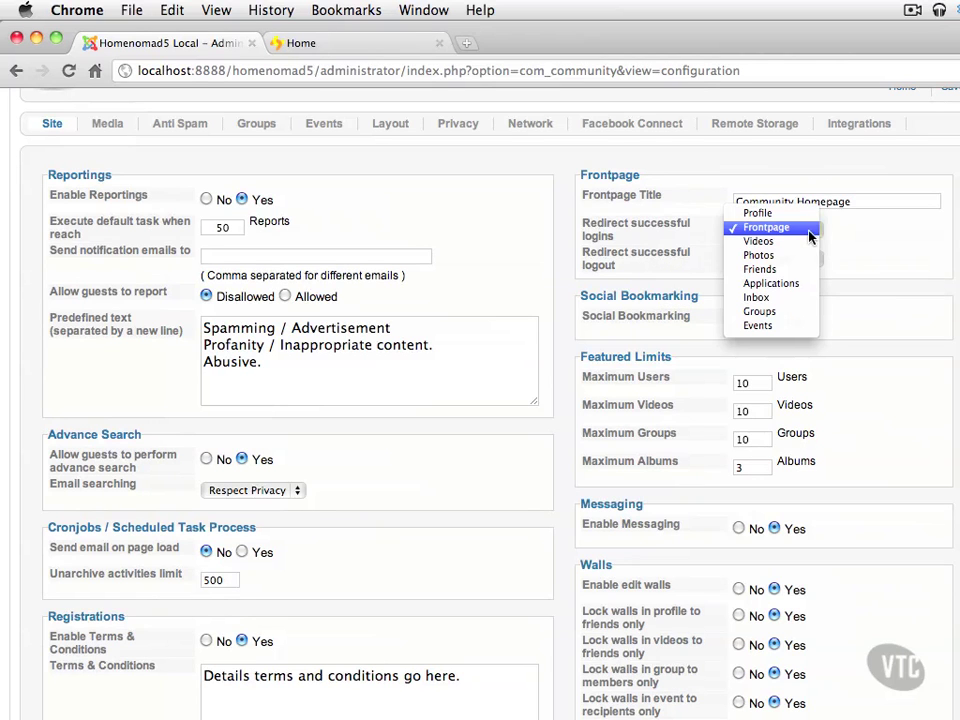
{"action": "left_click", "coordinate": [868, 242]}
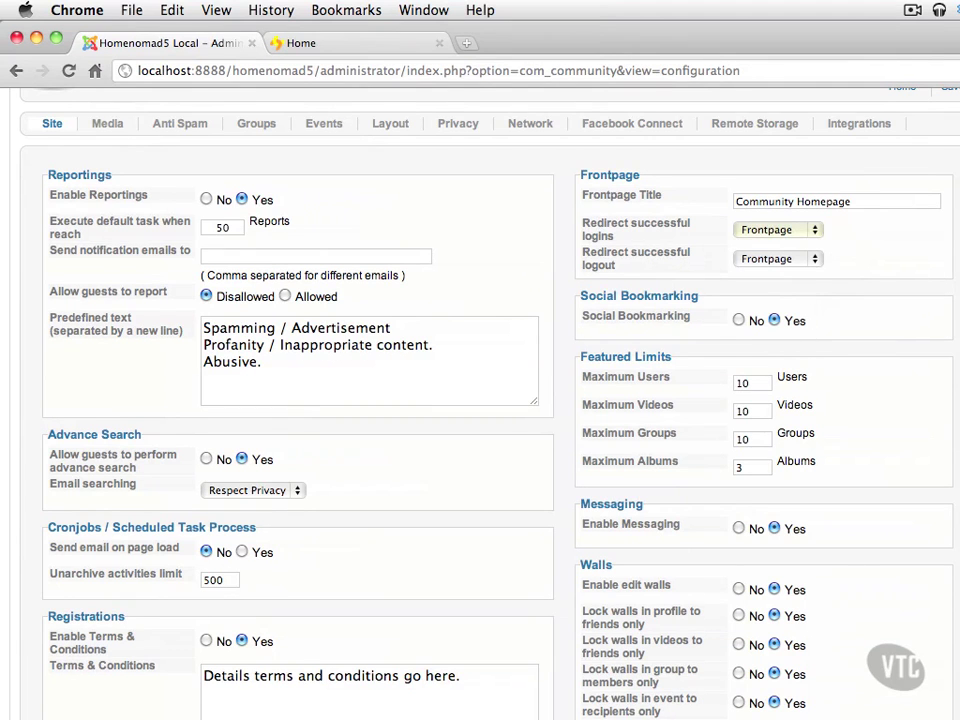
- Examine the Site settings for featured limits, messaging, walls, time offset, emails, status, multiple profiles and location
{"action": "scroll", "coordinate": [480, 400], "scroll_direction": "down", "scroll_amount": 5}
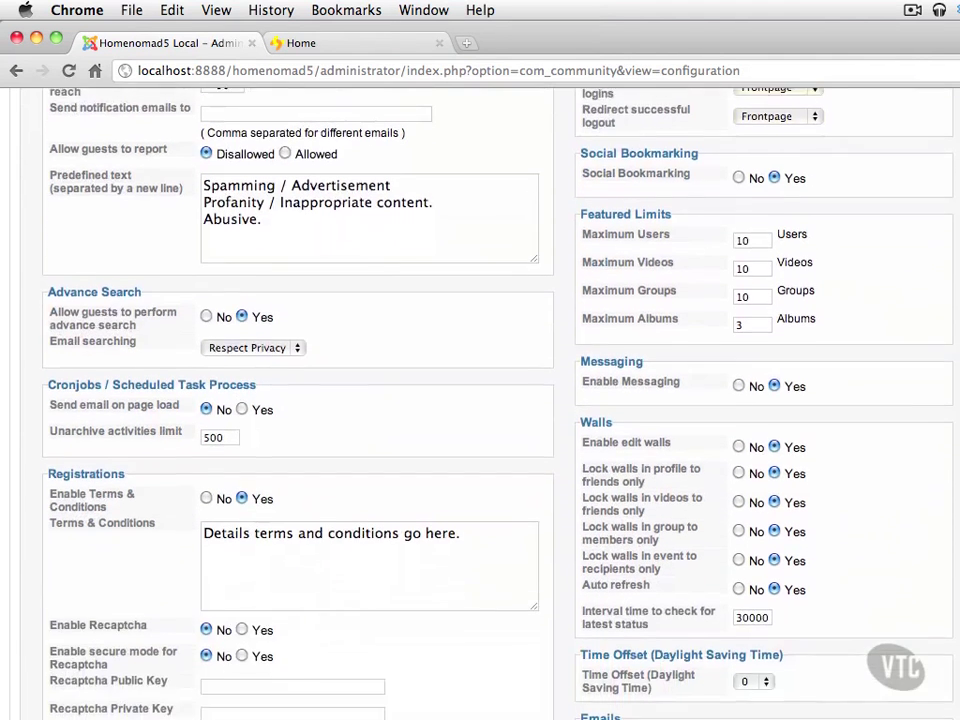
{"action": "scroll", "coordinate": [765, 326], "scroll_direction": "down", "scroll_amount": 1}
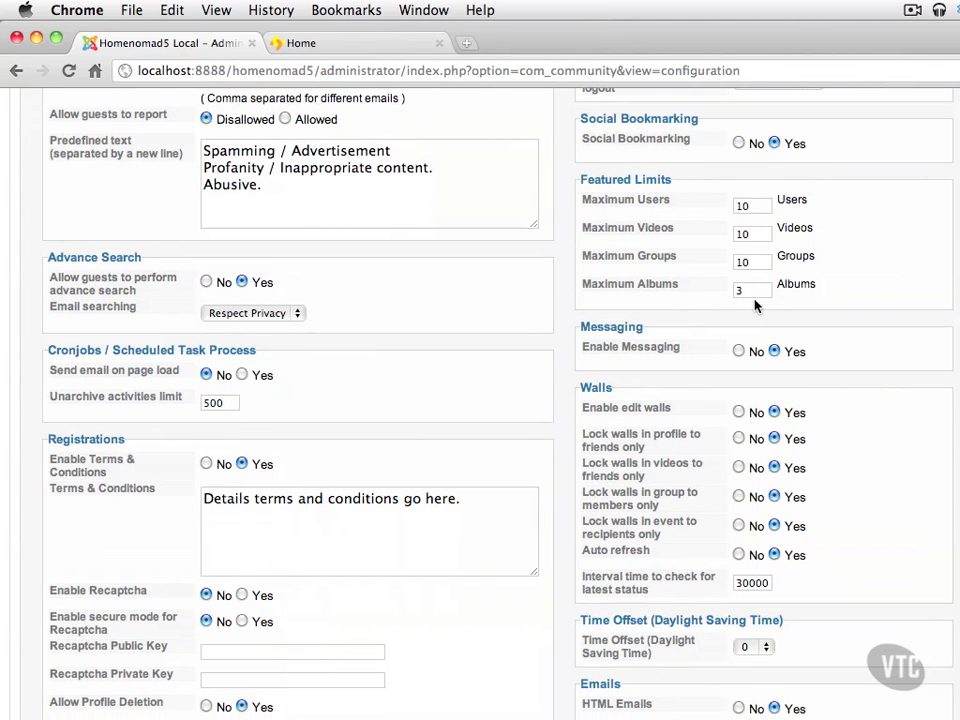
{"action": "scroll", "coordinate": [480, 400], "scroll_direction": "down", "scroll_amount": 5}
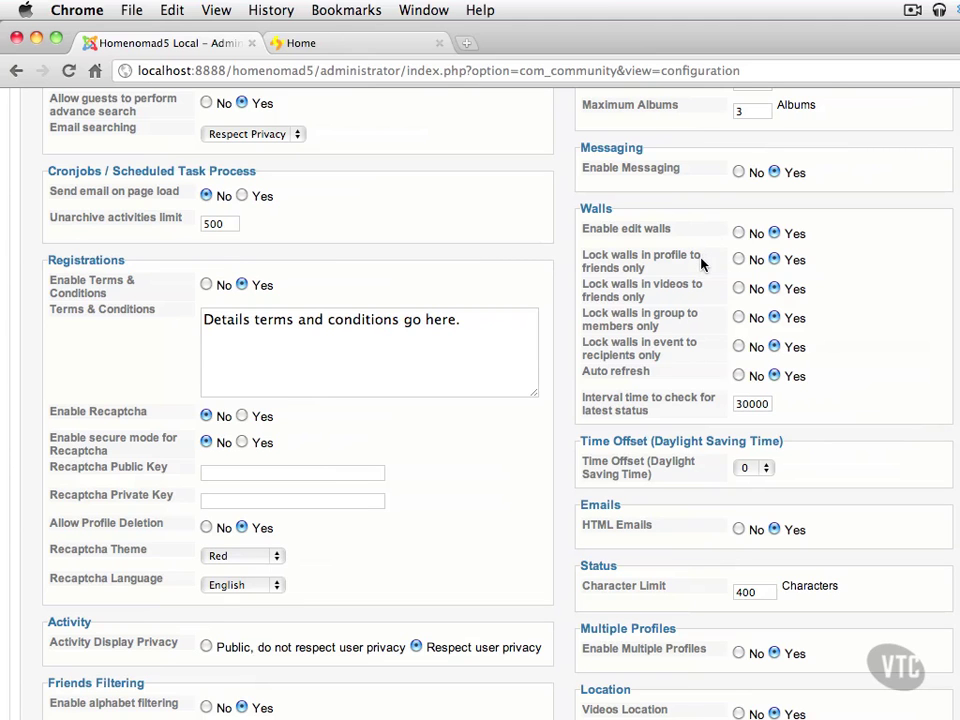
{"action": "mouse_move", "coordinate": [690, 289]}
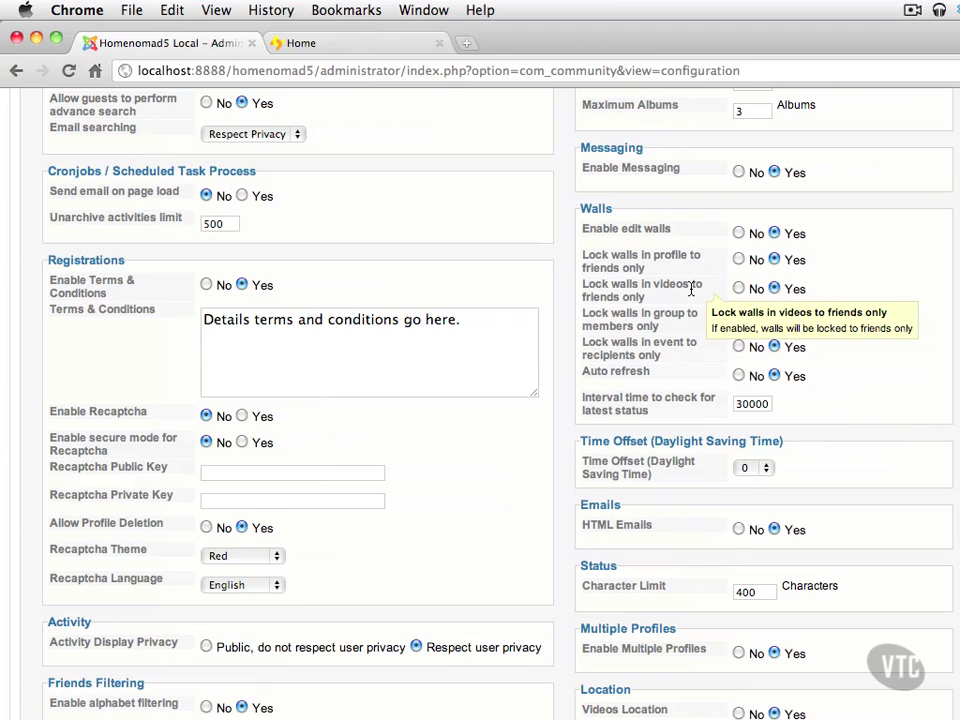
{"action": "mouse_move", "coordinate": [684, 320]}
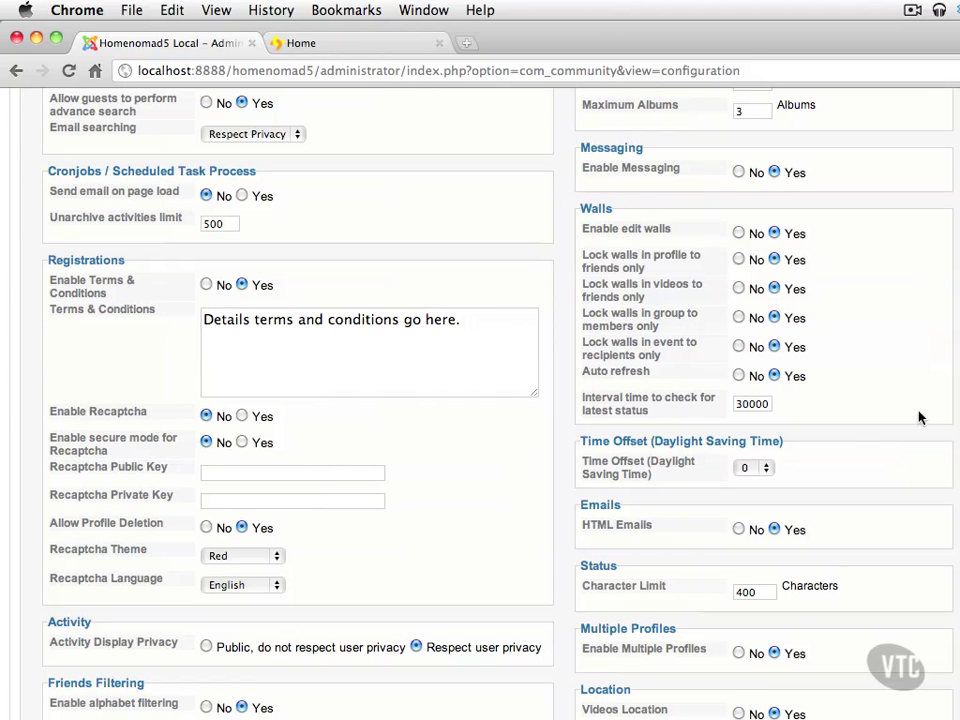
{"action": "scroll", "coordinate": [769, 446], "scroll_direction": "down", "scroll_amount": 4}
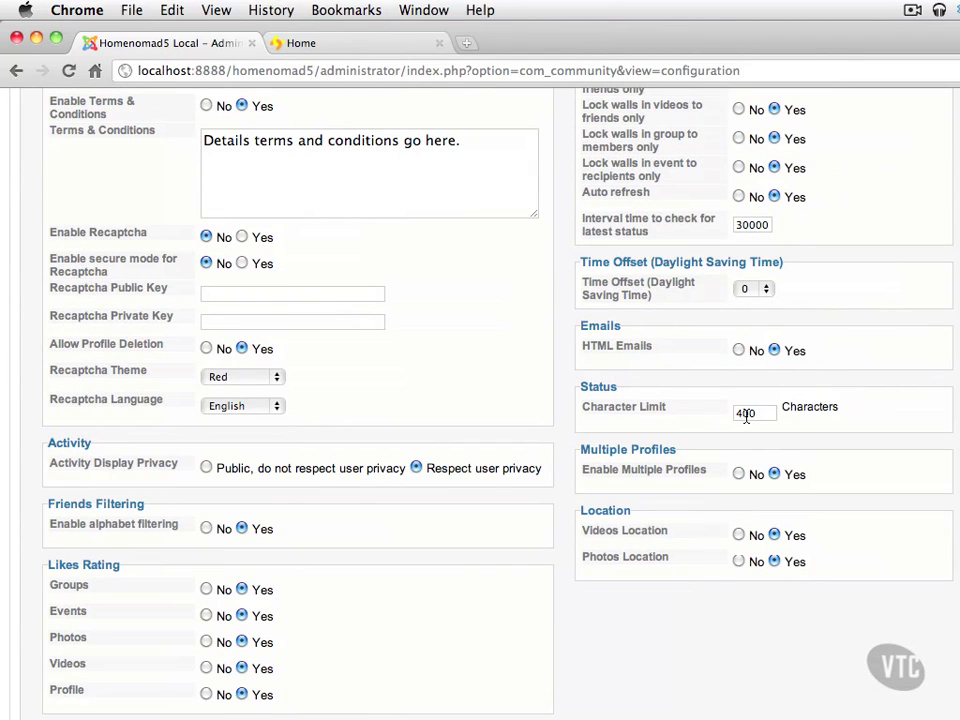
{"action": "scroll", "coordinate": [480, 400], "scroll_direction": "up", "scroll_amount": 1}
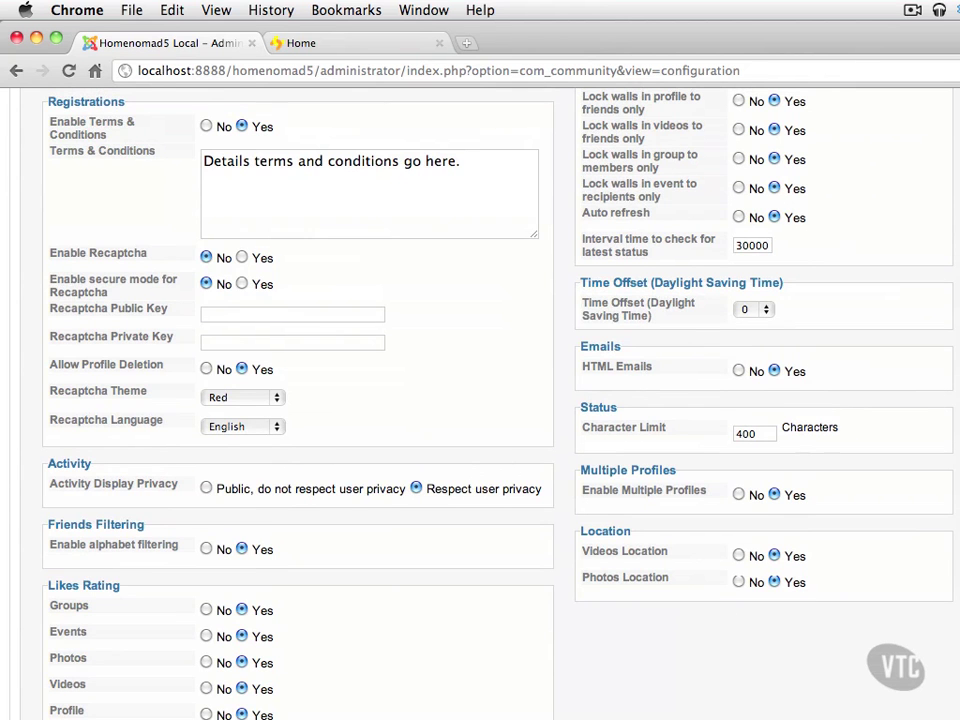
{"action": "scroll", "coordinate": [480, 400], "scroll_direction": "up", "scroll_amount": 10}
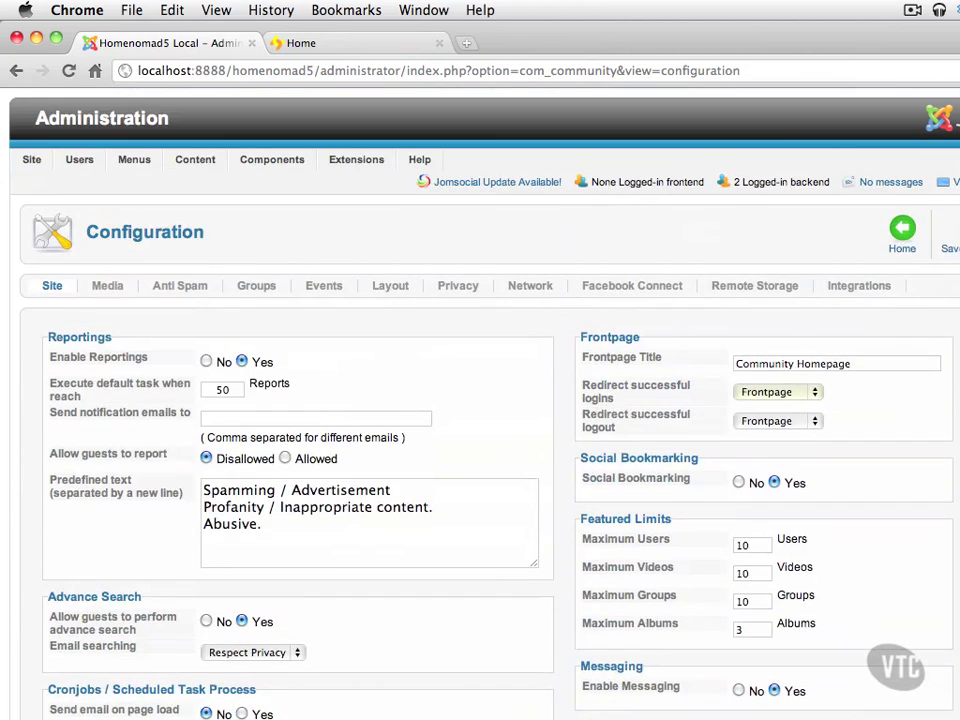
{"action": "scroll", "coordinate": [938, 285], "scroll_direction": "down", "scroll_amount": 2}
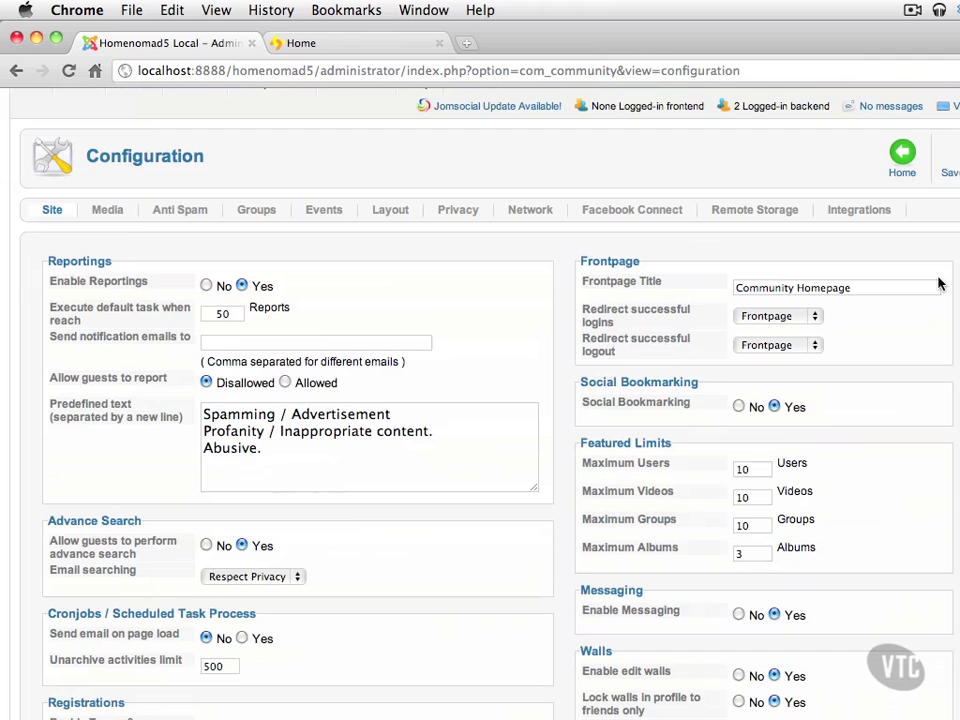
- Set the video size in the Media configuration to 800x600 (SVGA 4:3)
{"action": "left_click", "coordinate": [104, 210]}
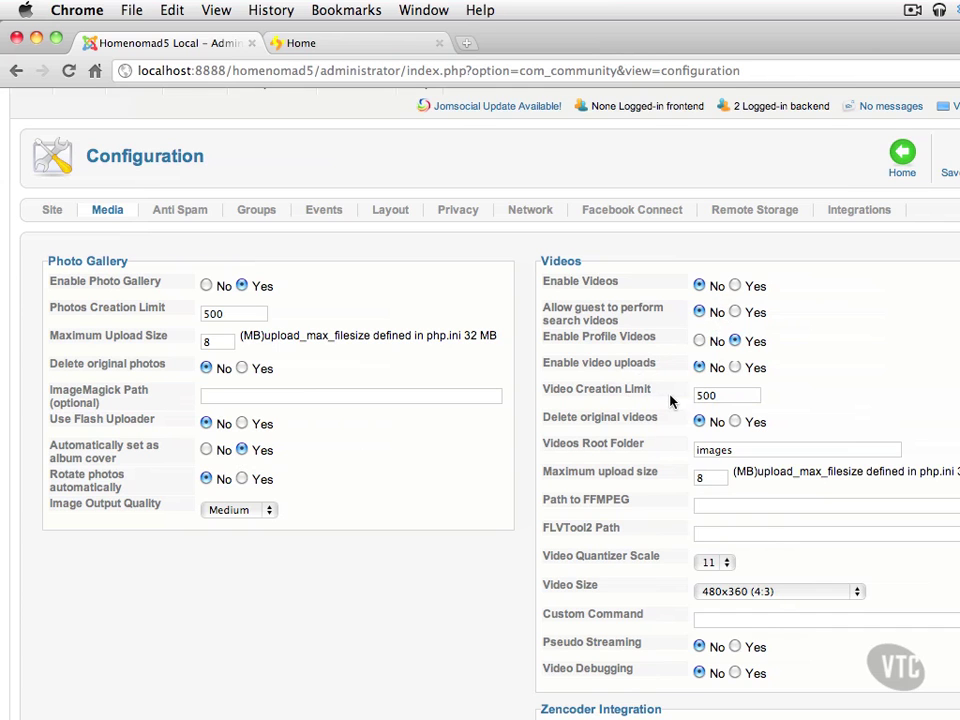
{"action": "mouse_move", "coordinate": [635, 477]}
{"action": "scroll", "coordinate": [708, 478], "scroll_direction": "down", "scroll_amount": 1}
{"action": "scroll", "coordinate": [697, 443], "scroll_direction": "down", "scroll_amount": 5}
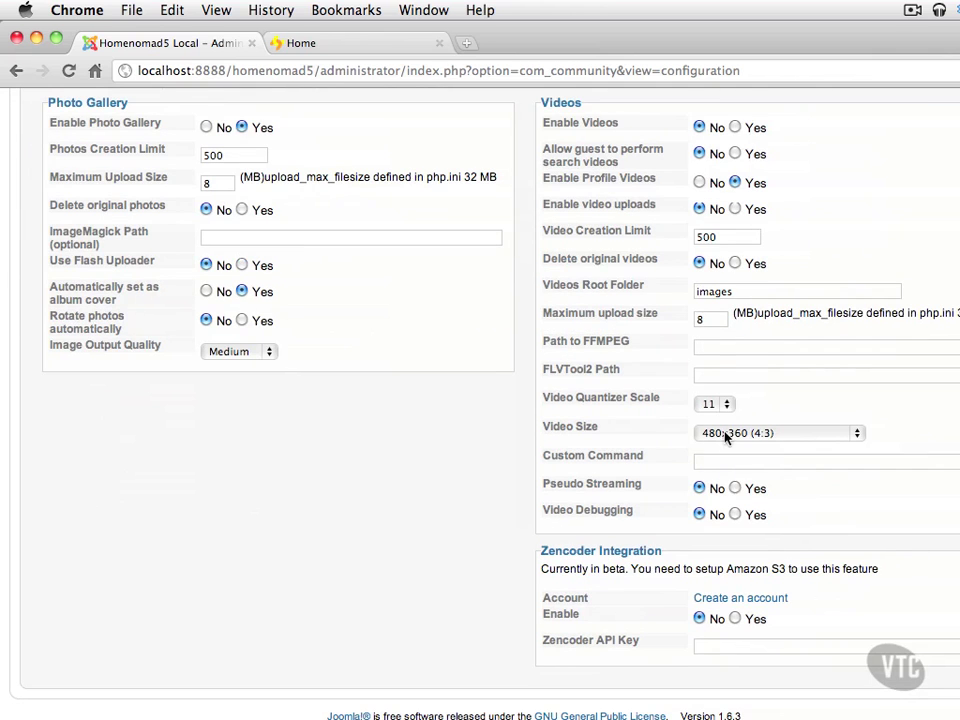
{"action": "left_click", "coordinate": [857, 432]}
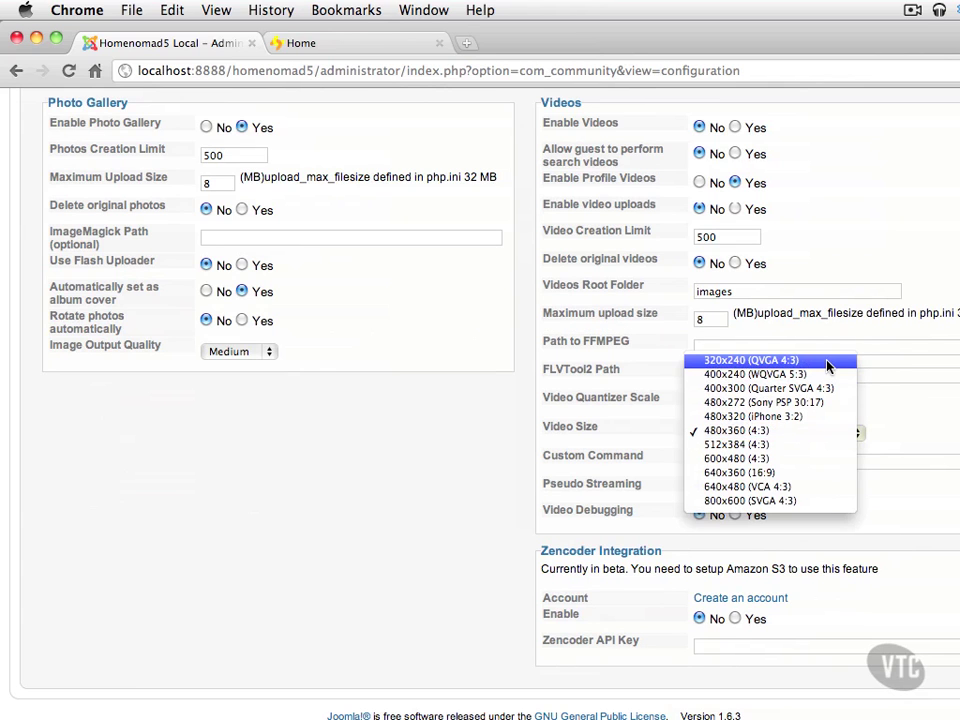
{"action": "left_click", "coordinate": [805, 502]}
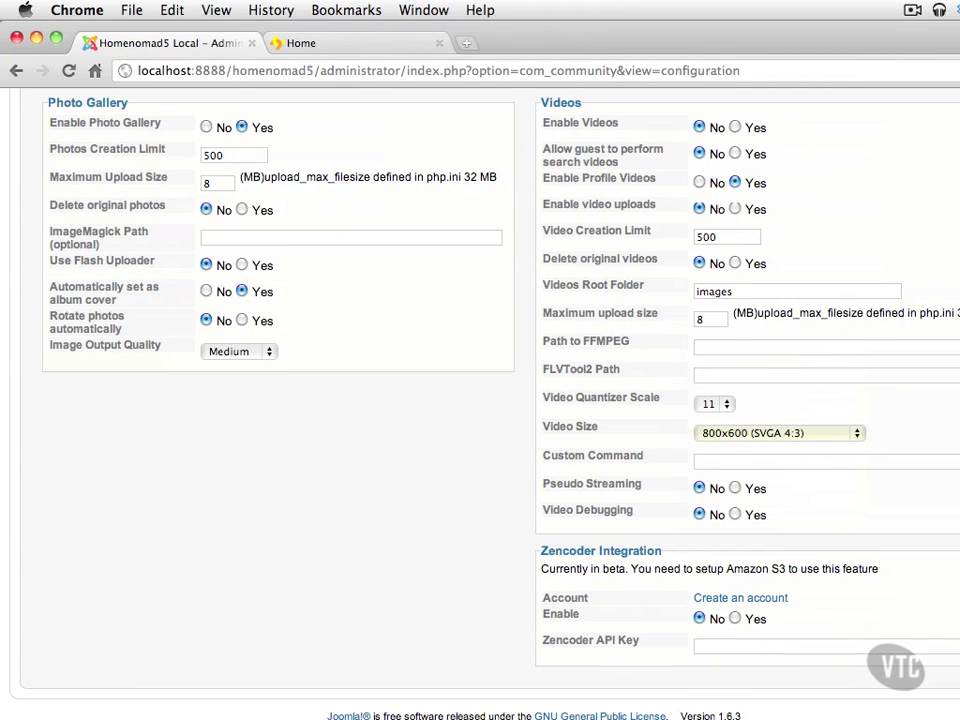
- Review the Akismet filters and daily limits in the Anti Spam configuration
{"action": "scroll", "coordinate": [480, 404], "scroll_direction": "up", "scroll_amount": 1}
{"action": "scroll", "coordinate": [619, 210], "scroll_direction": "up", "scroll_amount": 5}
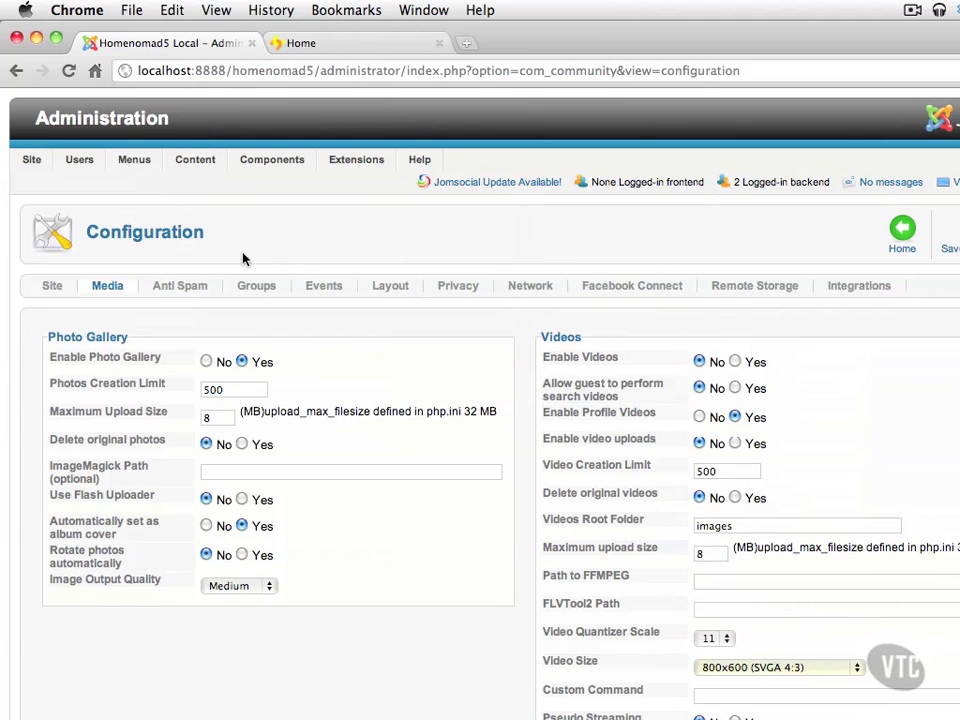
{"action": "left_click", "coordinate": [199, 288]}
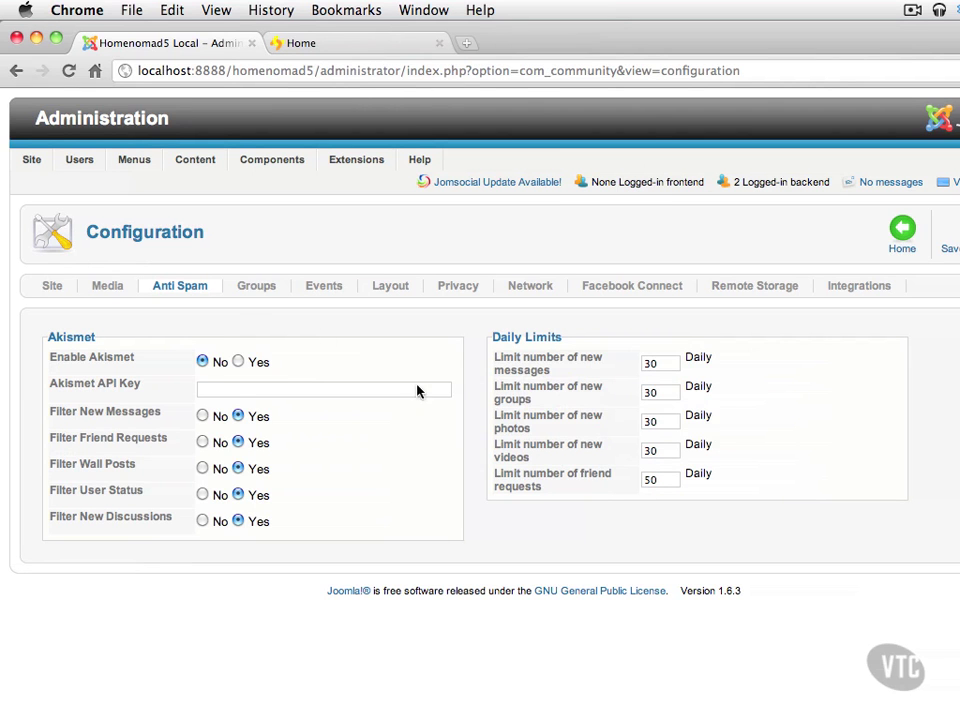
- Review the Groups configuration, including guest search, group creation moderation, upload limits, announcements and discussion ordering
{"action": "left_click", "coordinate": [252, 288]}
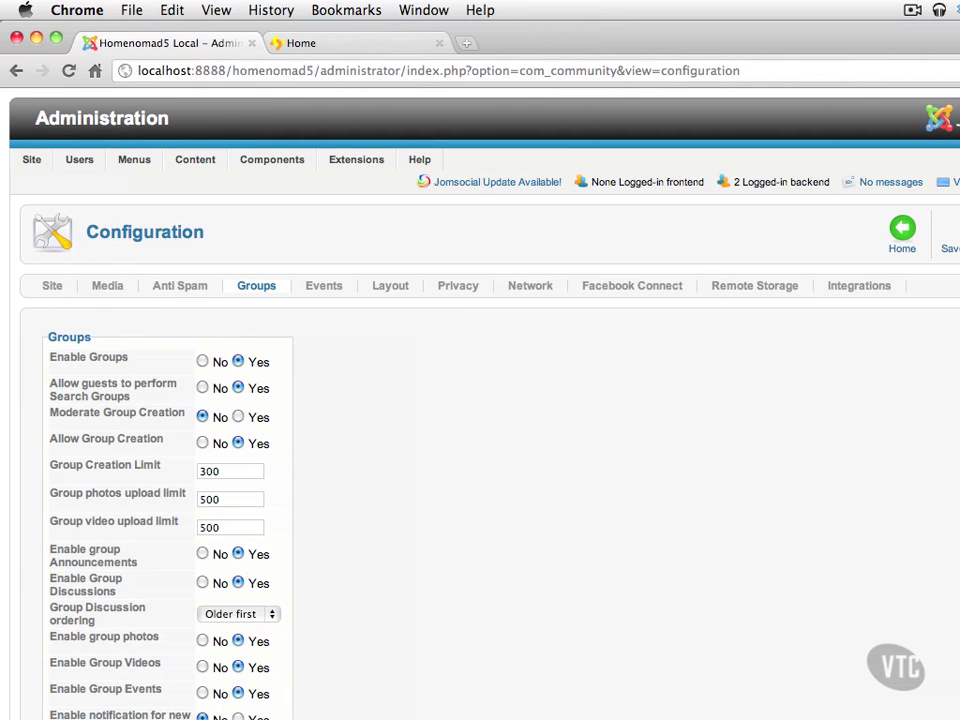
{"action": "scroll", "coordinate": [480, 400], "scroll_direction": "down", "scroll_amount": 2}
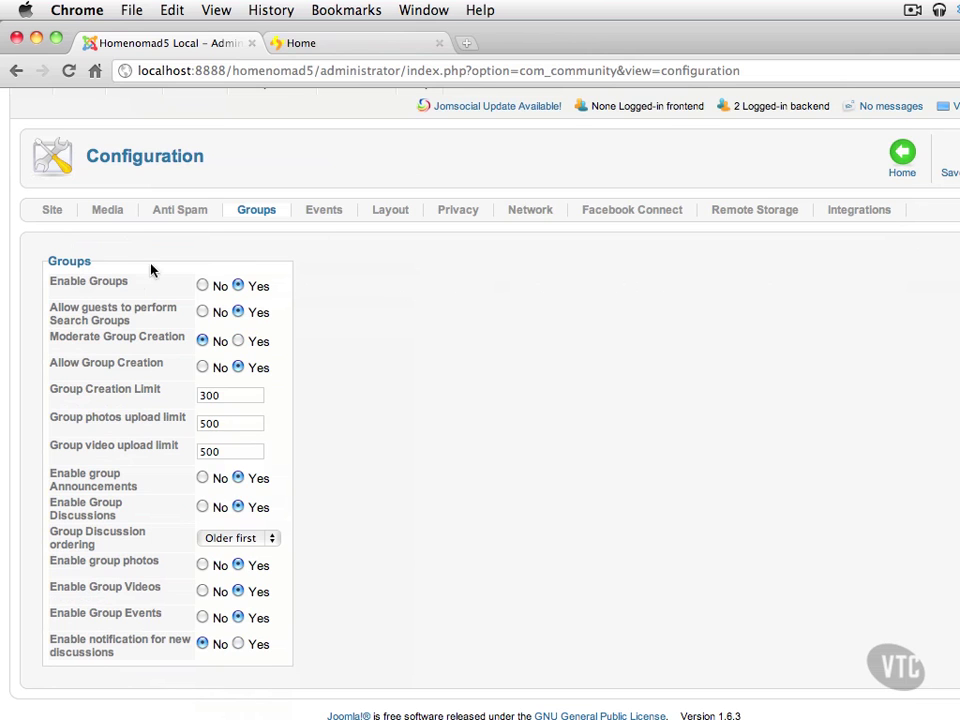
{"action": "mouse_move", "coordinate": [138, 307]}
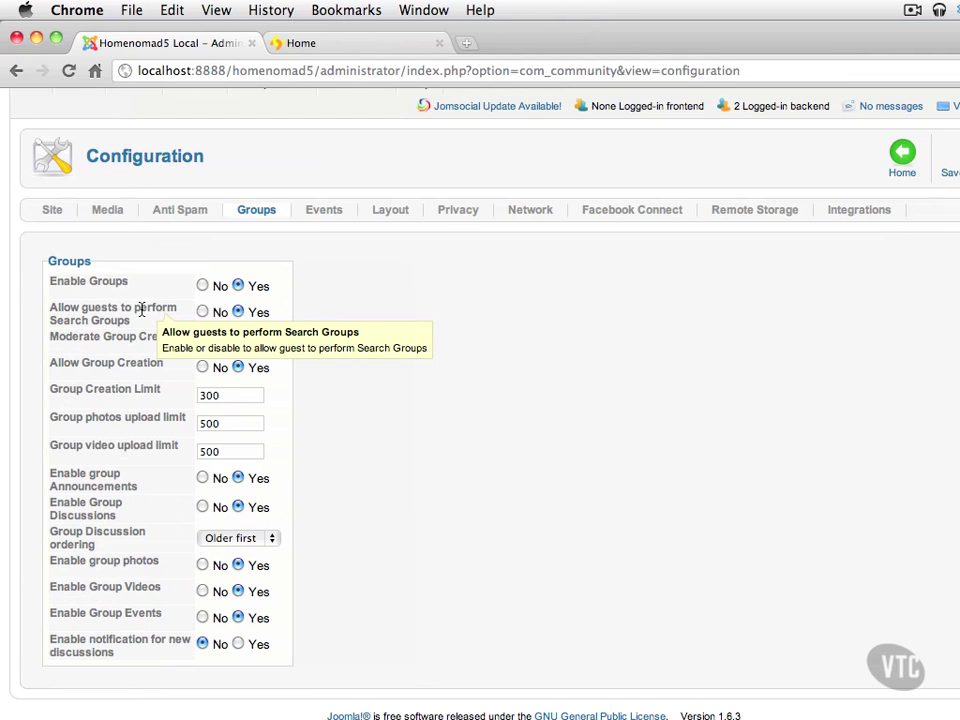
{"action": "left_click", "coordinate": [222, 344]}
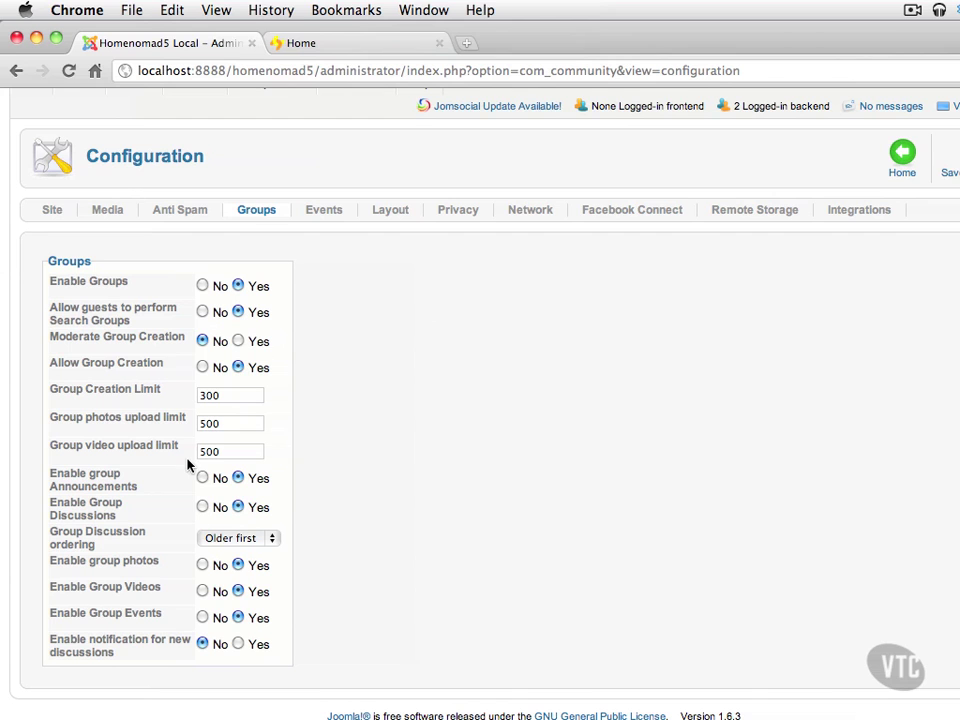
{"action": "mouse_move", "coordinate": [173, 453]}
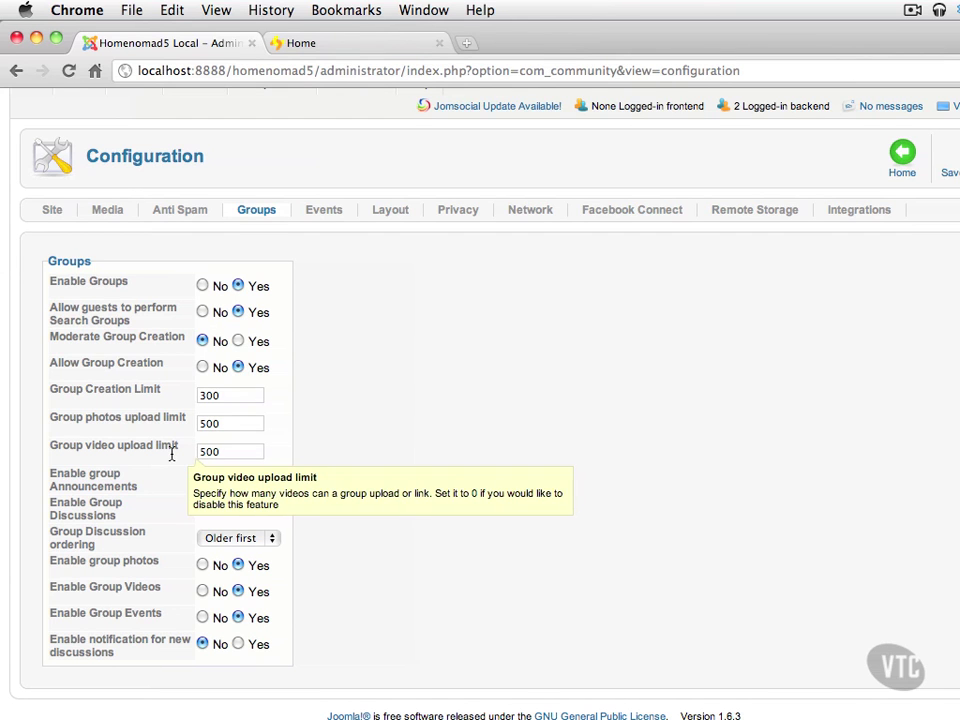
{"action": "mouse_move", "coordinate": [133, 487]}
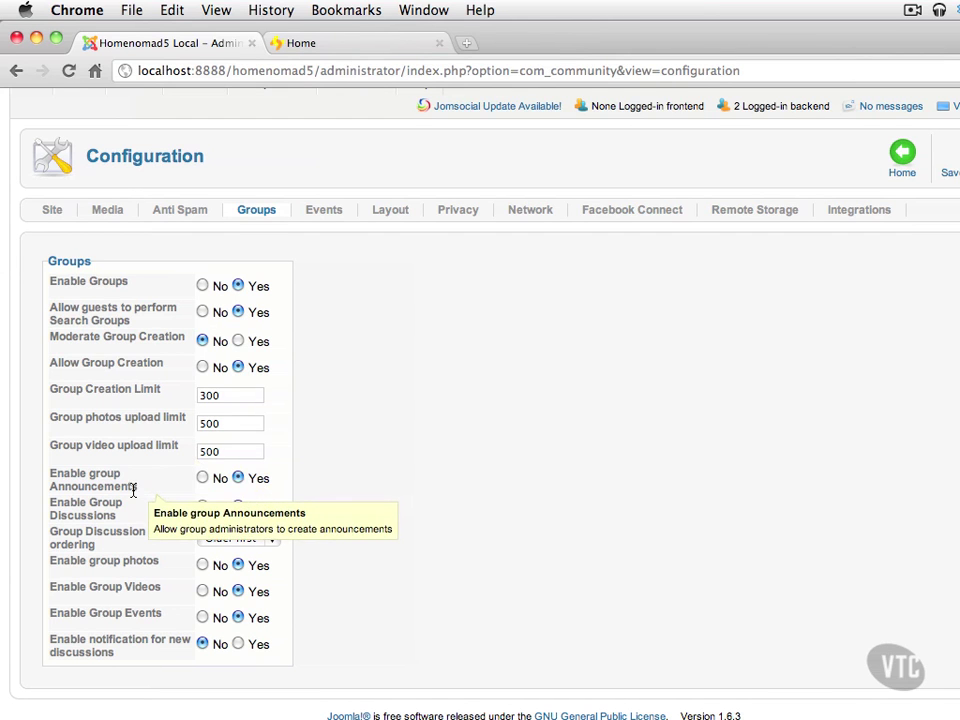
{"action": "mouse_move", "coordinate": [137, 540]}
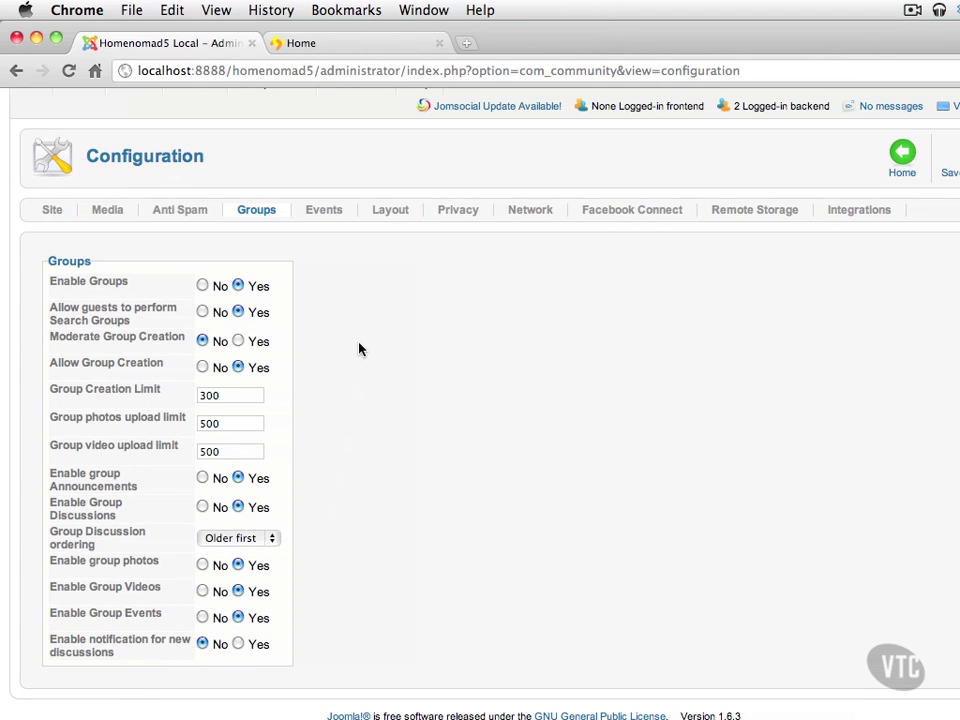
- Review the Events configuration and read the explanation of Moderate Event Creation
{"action": "left_click", "coordinate": [325, 212]}
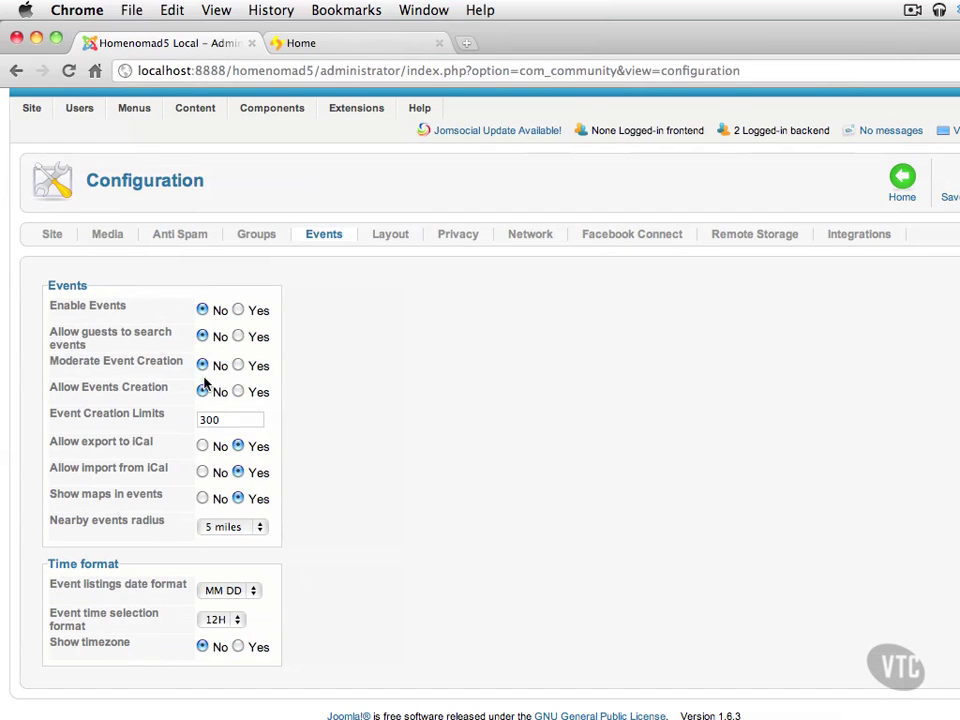
{"action": "mouse_move", "coordinate": [178, 361]}
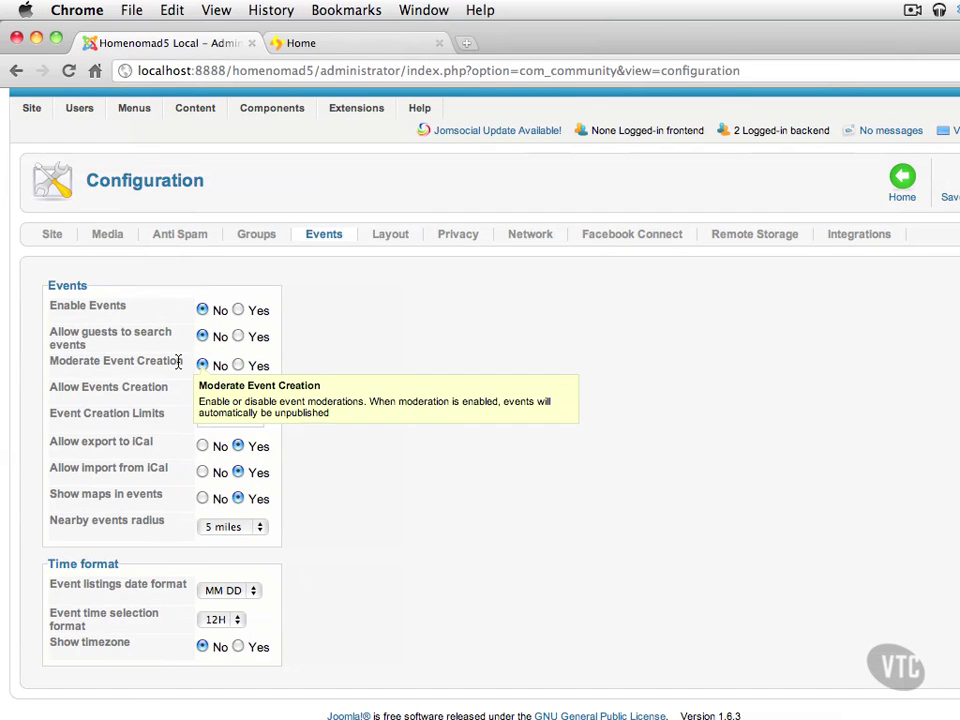